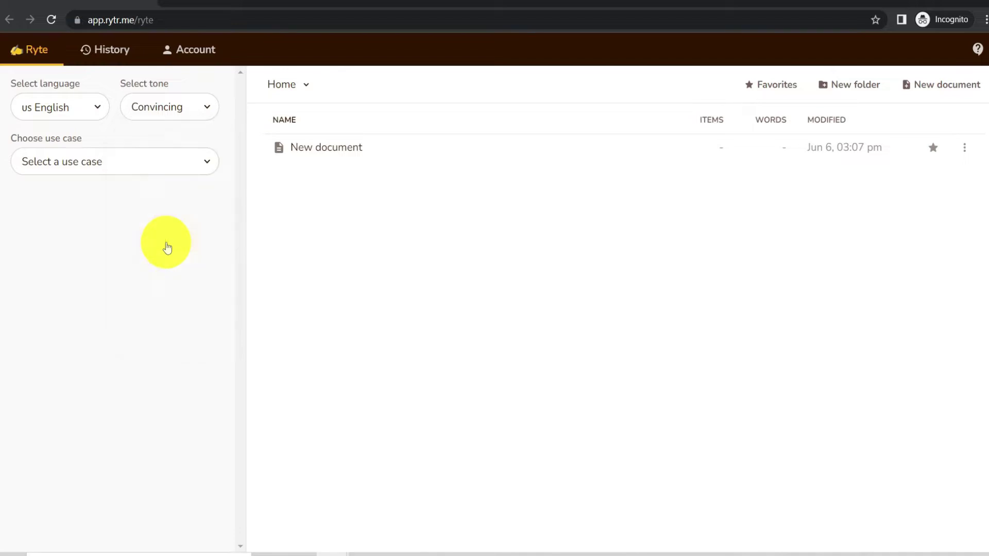
Step: Look through the full list of available use cases, down to the end and back to the beginning
click(90, 173)
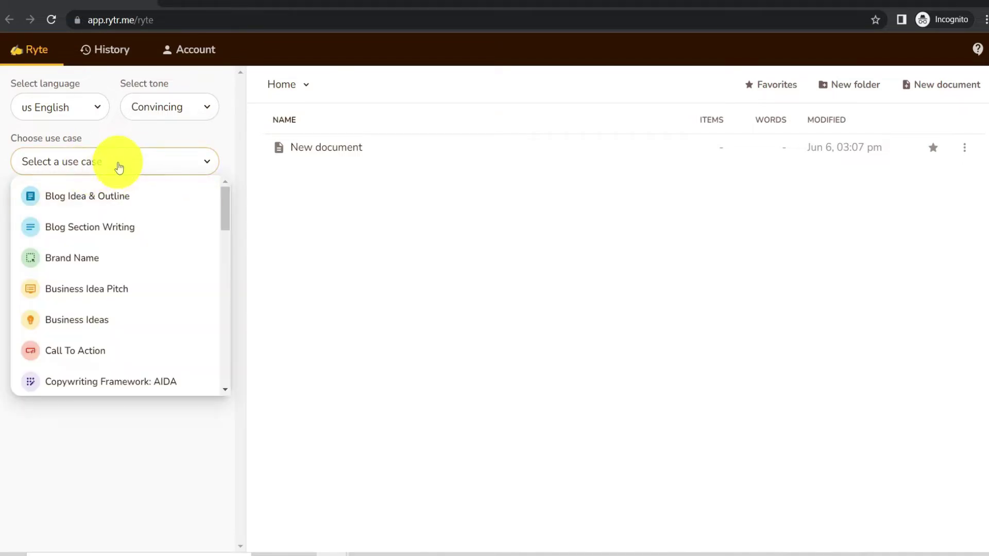
scroll(96, 265, down, 10)
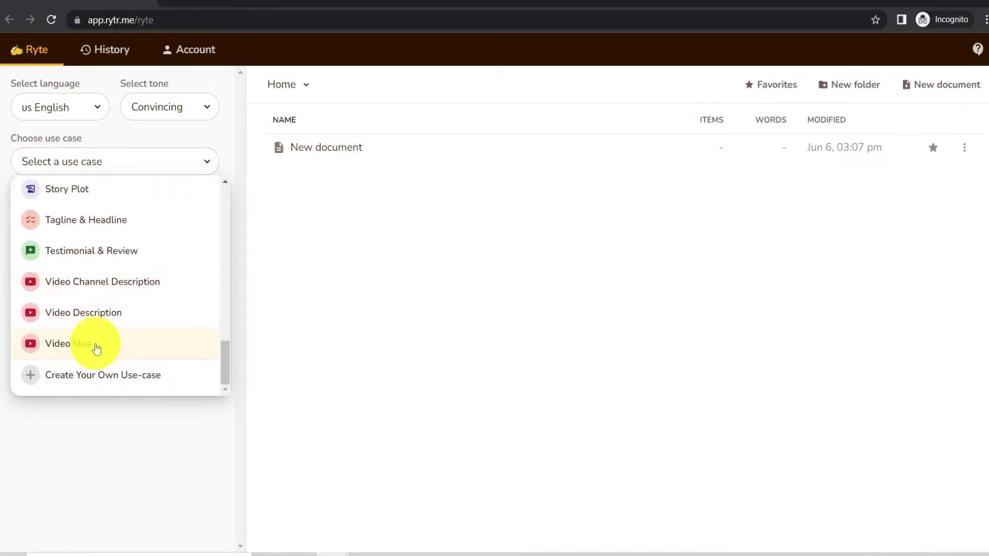
scroll(98, 350, up, 1)
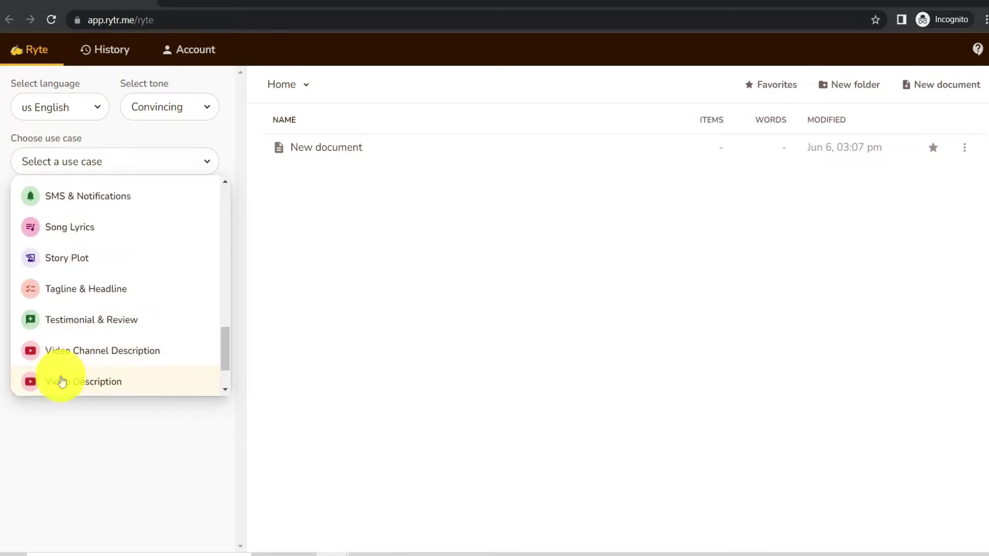
scroll(95, 355, up, 2)
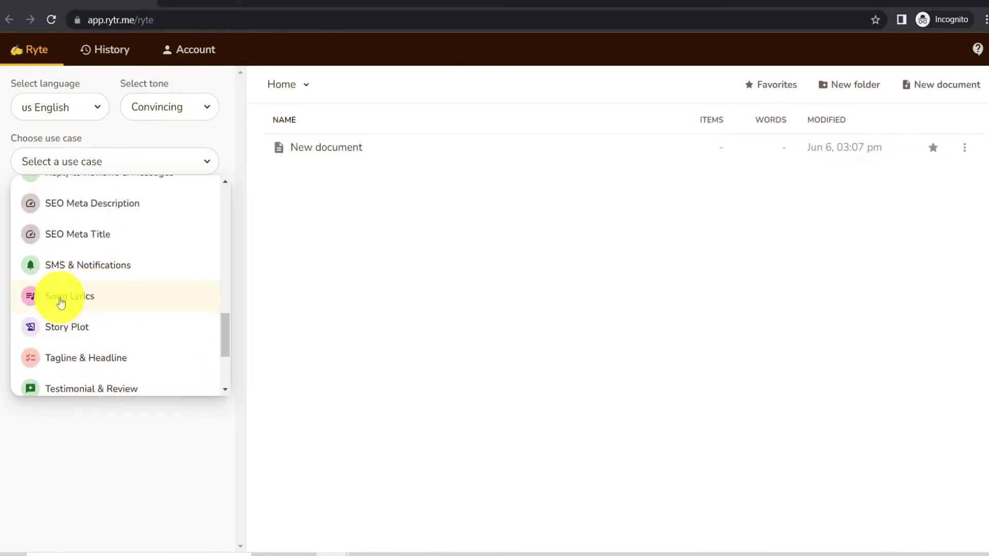
scroll(109, 304, up, 3)
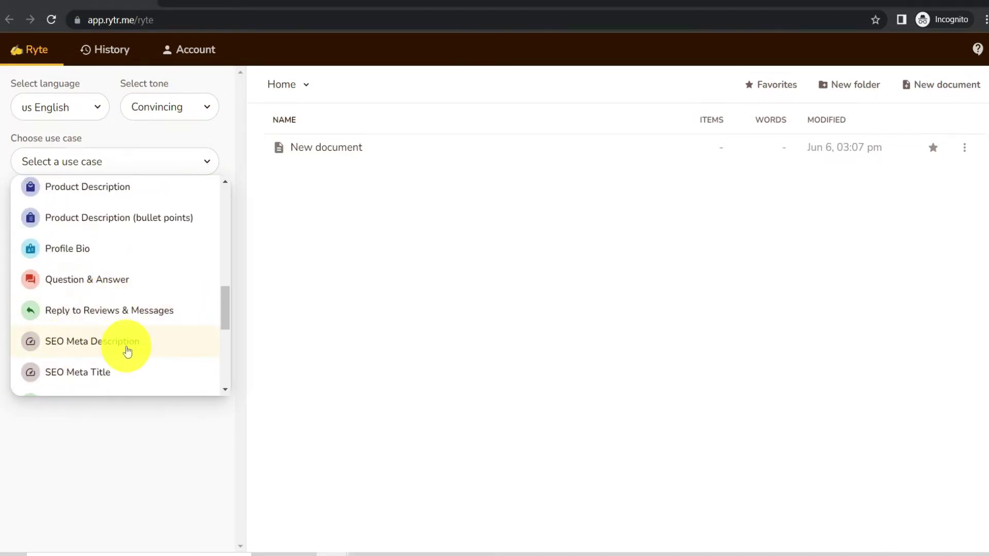
scroll(122, 348, up, 1)
scroll(117, 322, up, 4)
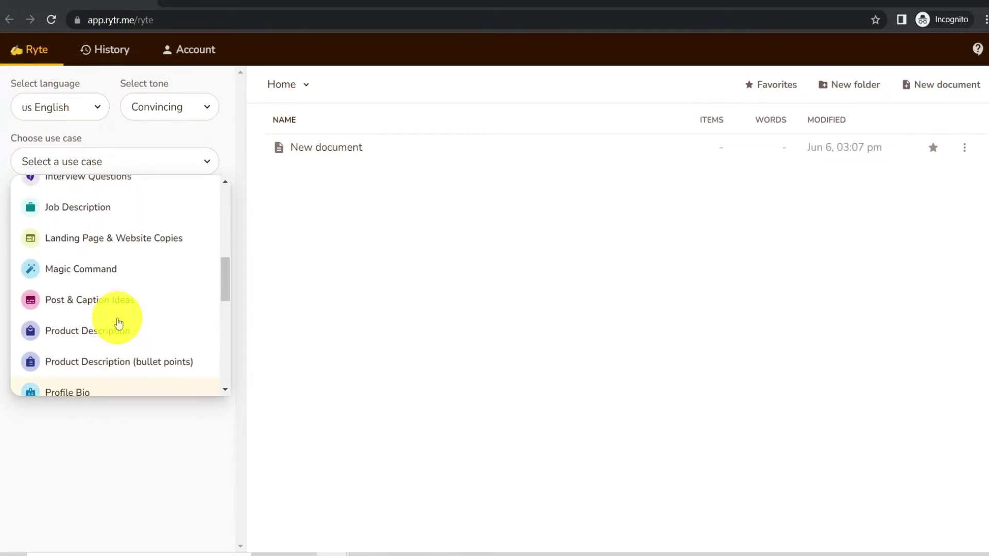
scroll(110, 366, up, 2)
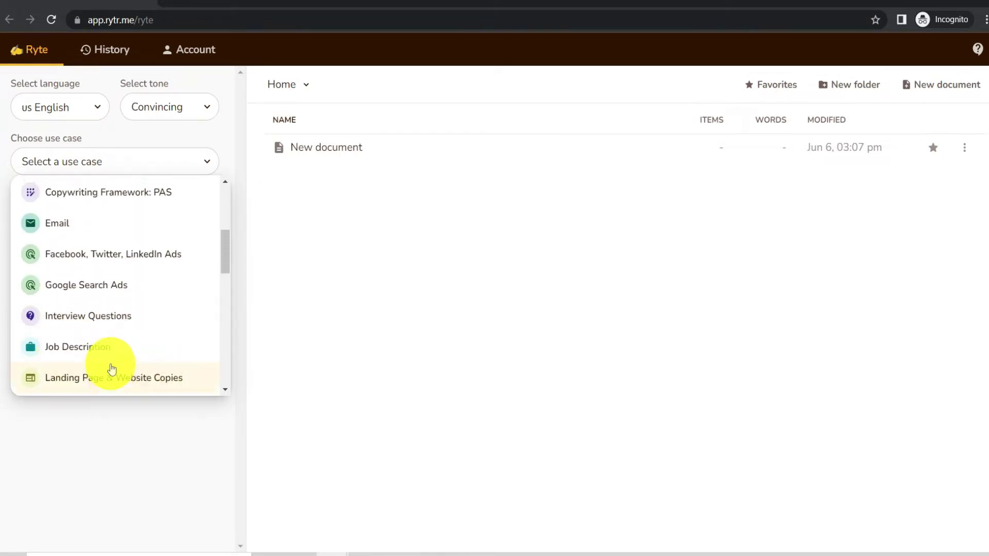
scroll(94, 332, up, 2)
scroll(108, 271, up, 2)
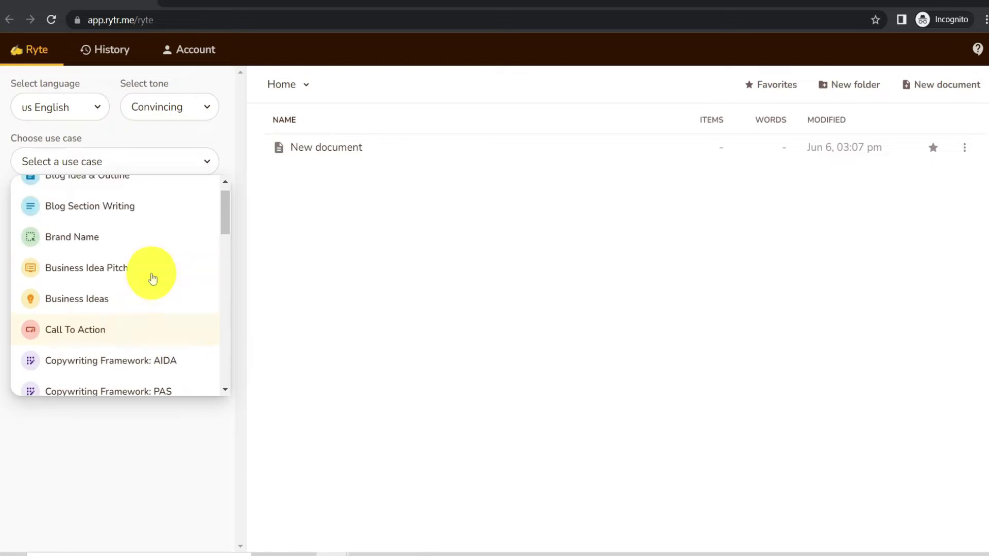
scroll(113, 306, up, 1)
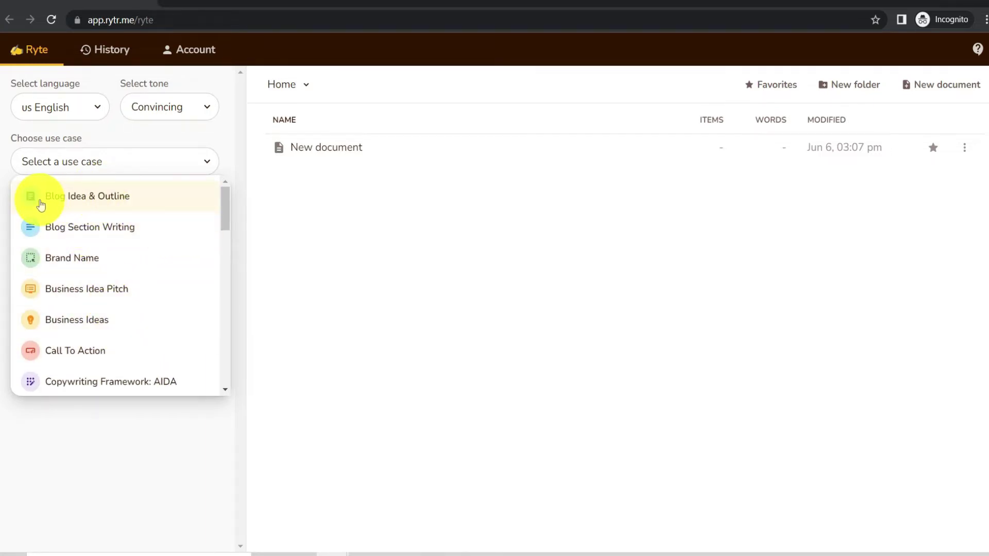
Step: Generate a Blog Idea & Outline for the primary keyword "how to loose belly fat" with 1 variant and Optimal creativity
click(86, 206)
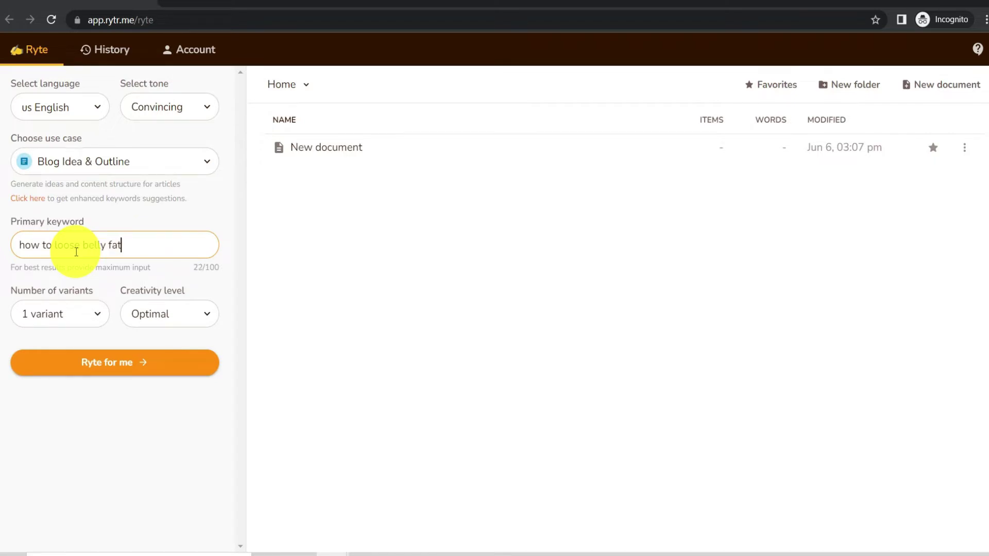
click(83, 323)
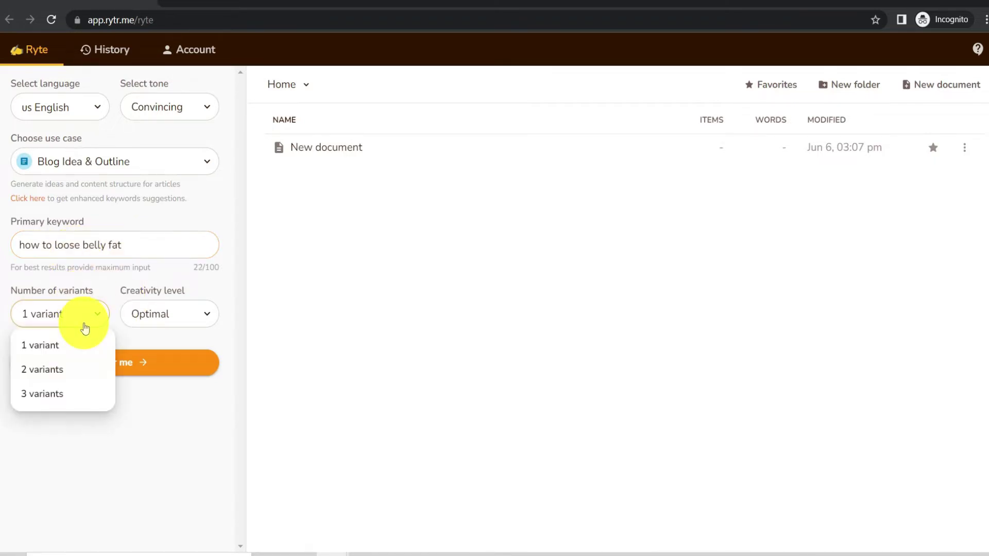
click(44, 344)
click(150, 317)
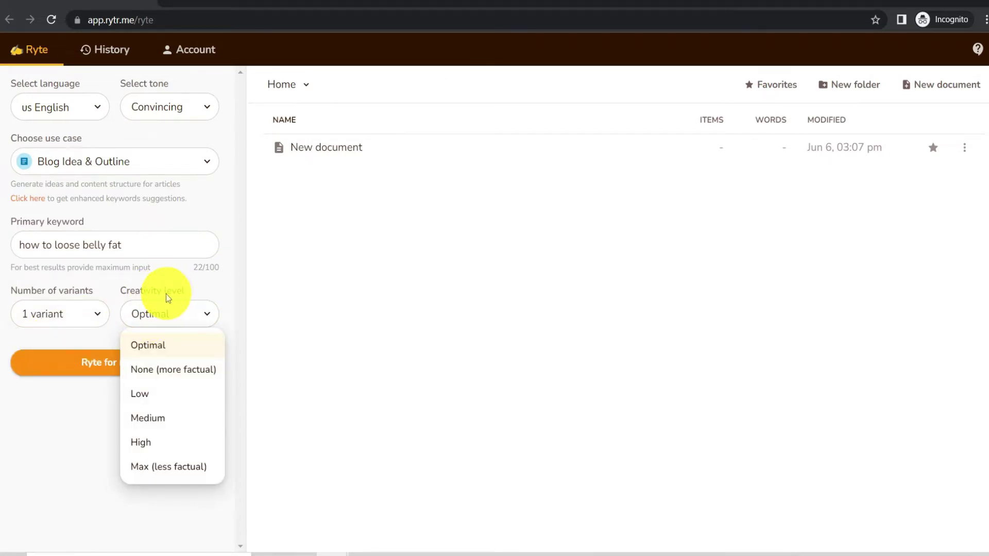
click(164, 350)
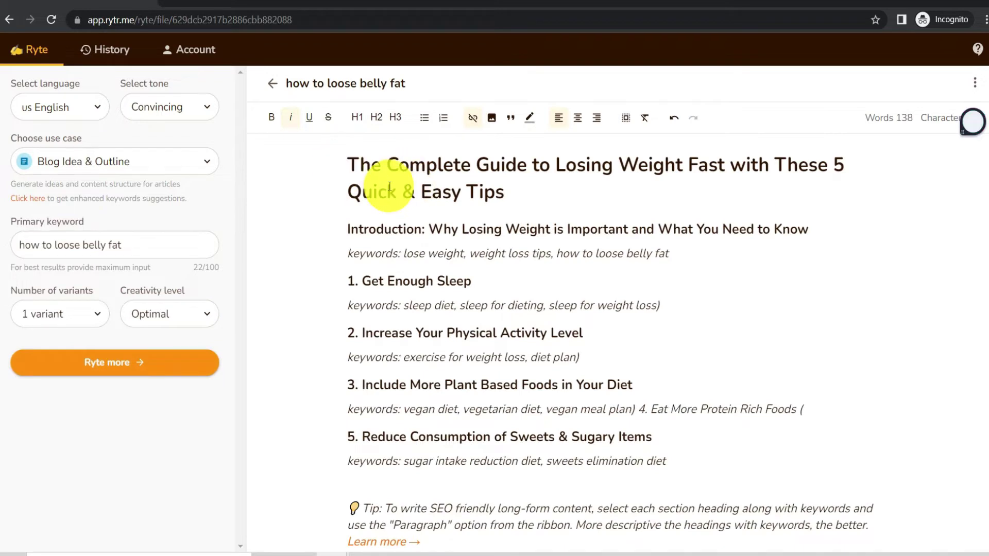
Step: Generate a paragraph from the outline's Introduction heading together with its keywords line
scroll(454, 221, down, 1)
scroll(453, 219, up, 1)
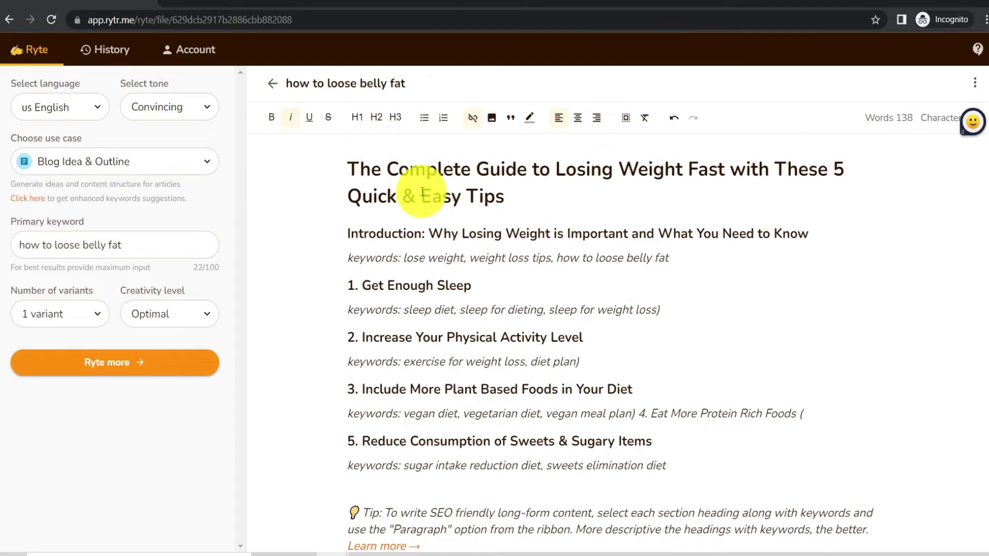
drag(388, 168, 673, 170)
click(673, 170)
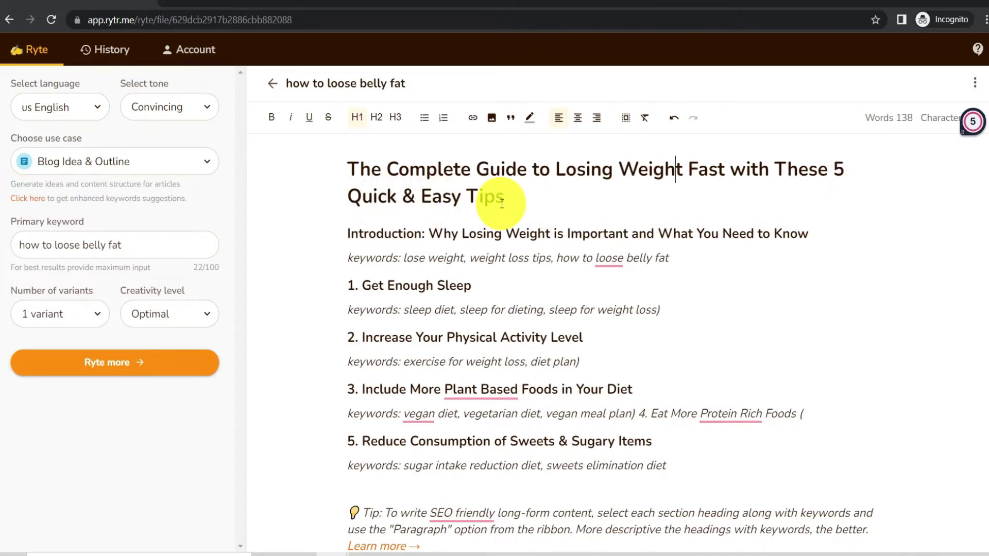
scroll(502, 204, down, 1)
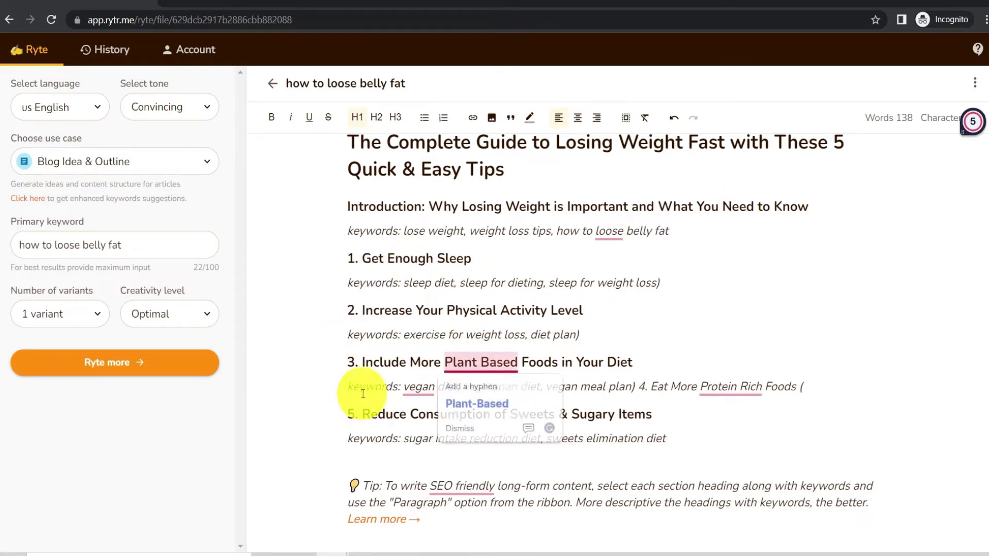
click(302, 415)
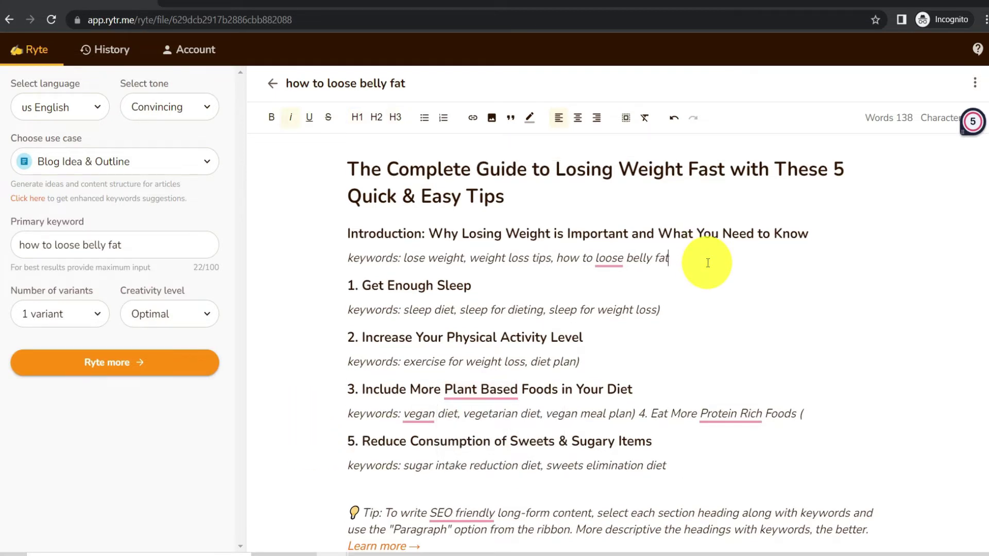
drag(708, 263, 331, 228)
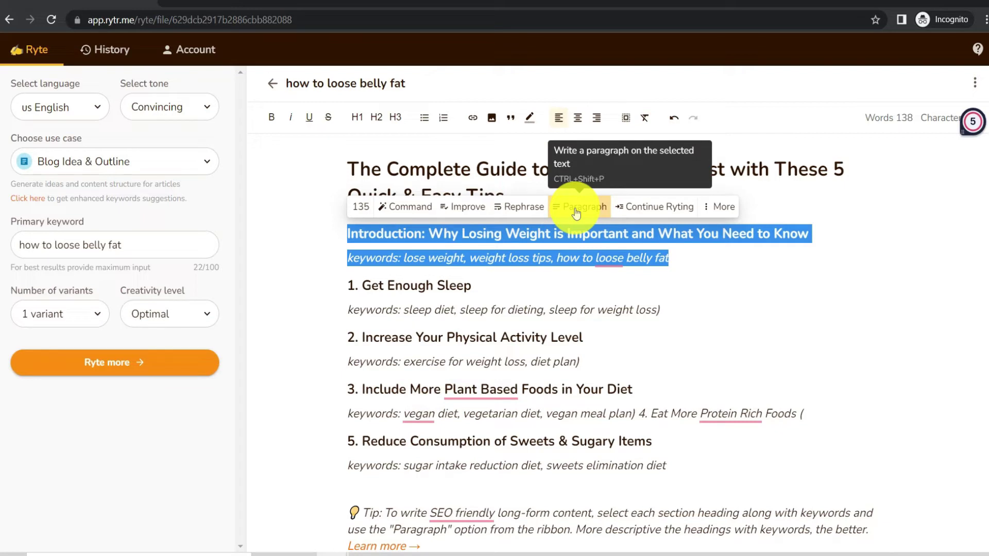
click(577, 211)
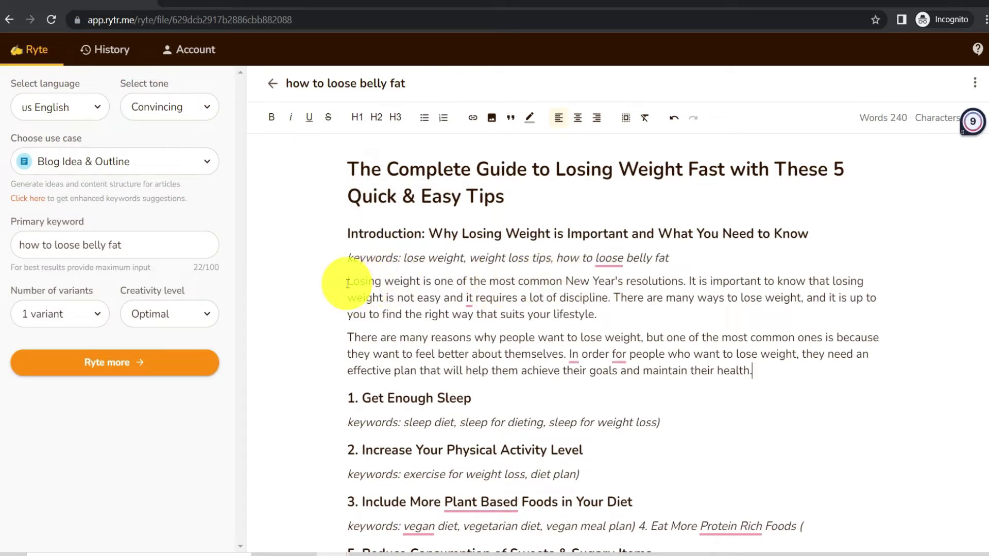
Step: Extend the introduction's second paragraph with Continue Ryting and delete the stray period before the added sentence
mouse_move(348, 284)
mouse_down()
mouse_move(523, 288)
mouse_move(713, 347)
mouse_move(757, 378)
mouse_up()
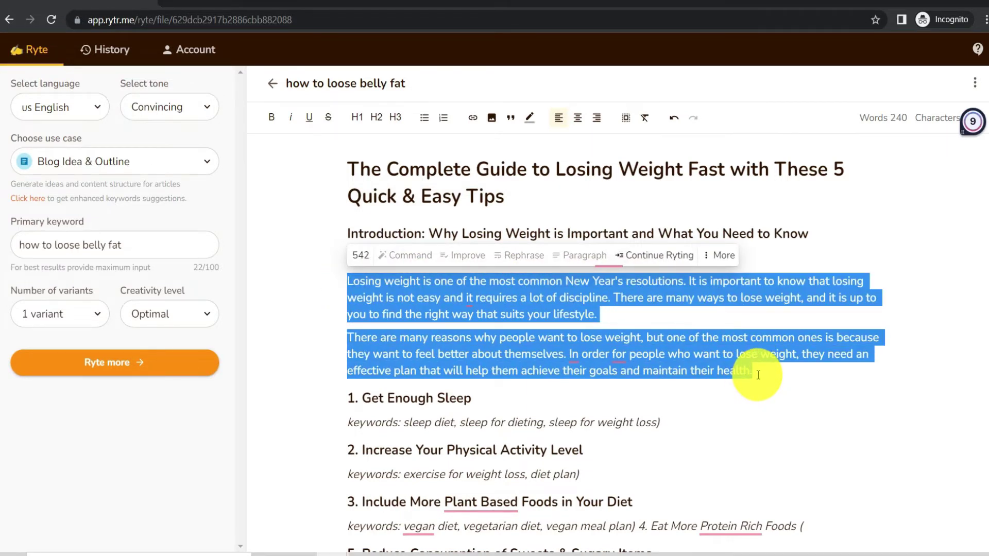
click(758, 375)
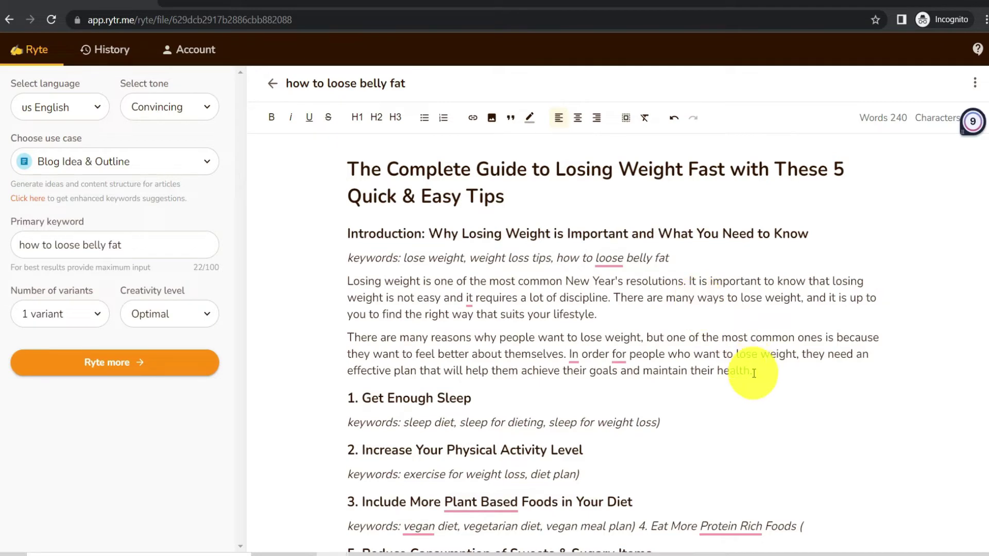
mouse_move(753, 373)
mouse_down()
mouse_move(607, 349)
mouse_move(346, 334)
mouse_up()
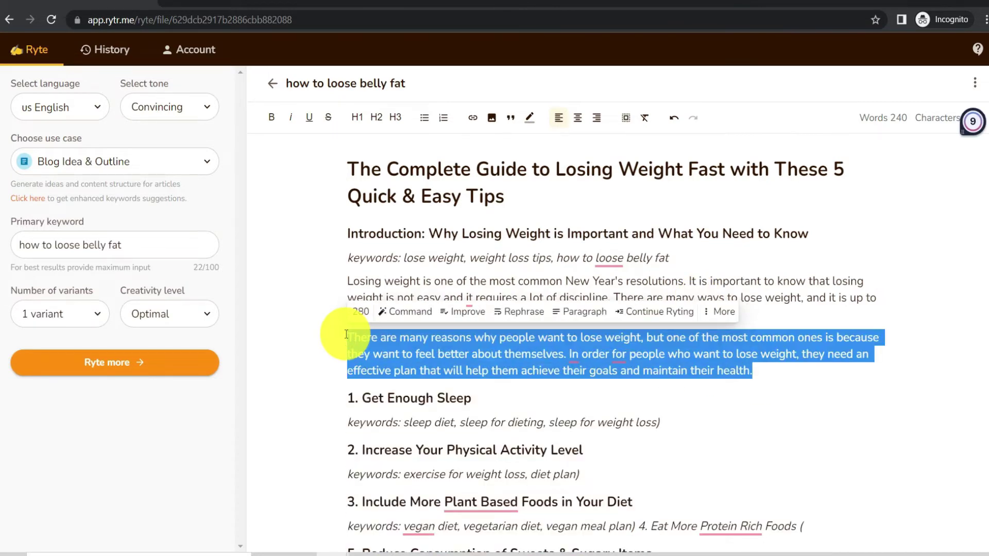
scroll(623, 299, down, 1)
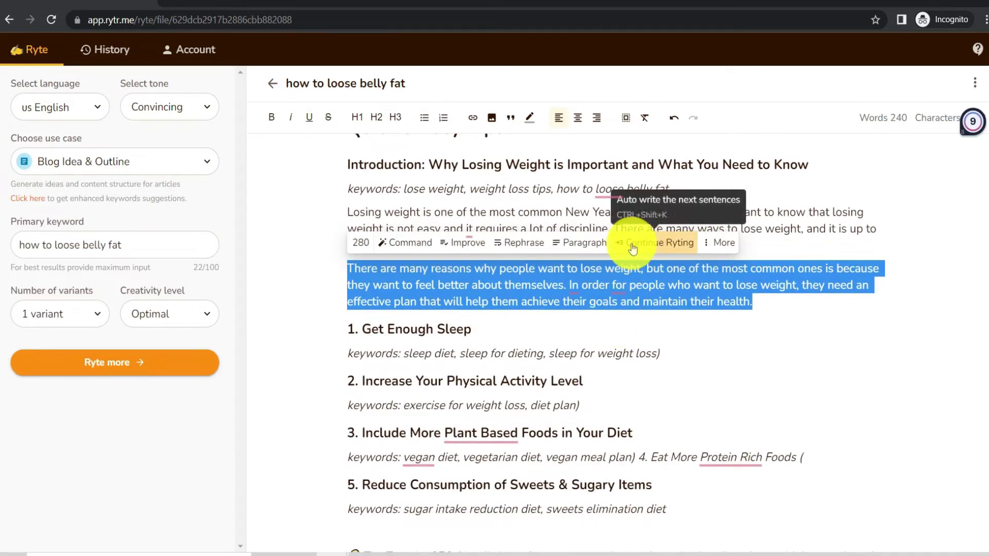
click(630, 248)
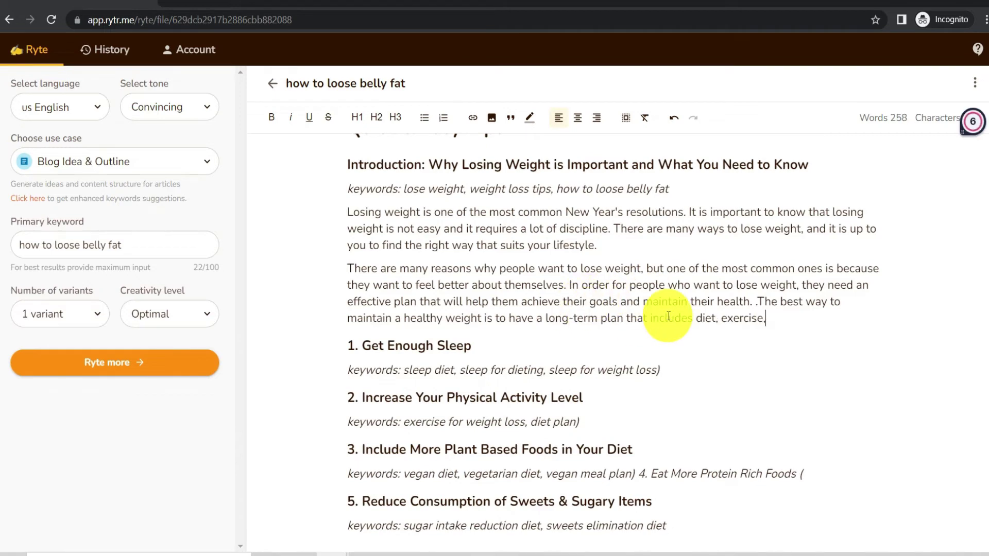
click(760, 303)
key(BackSpace)
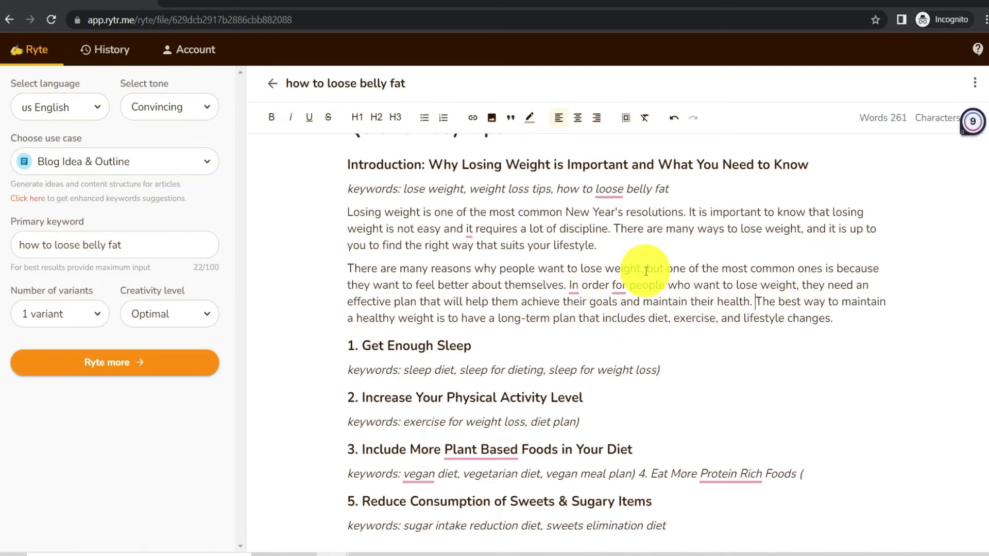
Step: Generate a paragraph from the "1. Get Enough Sleep" heading together with its keywords line
scroll(643, 270, down, 2)
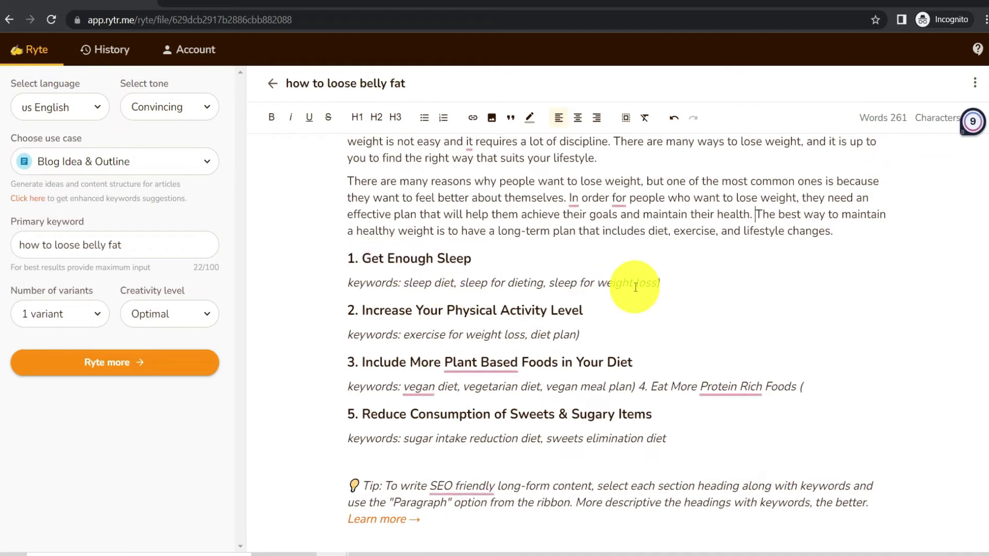
drag(680, 284, 344, 258)
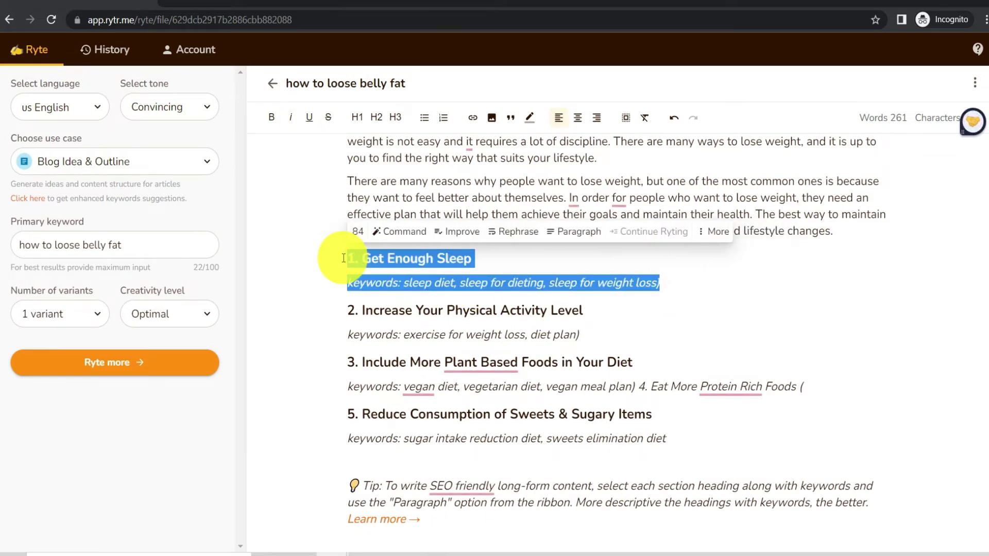
click(576, 236)
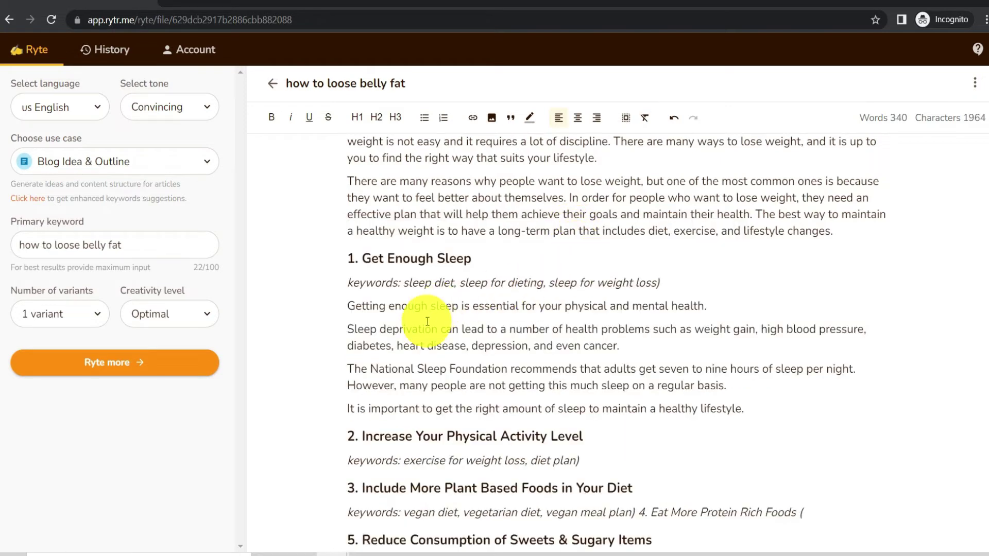
Step: Review the generated sleep section and the tip on writing SEO friendly long-form content at the document's end
scroll(420, 329, down, 1)
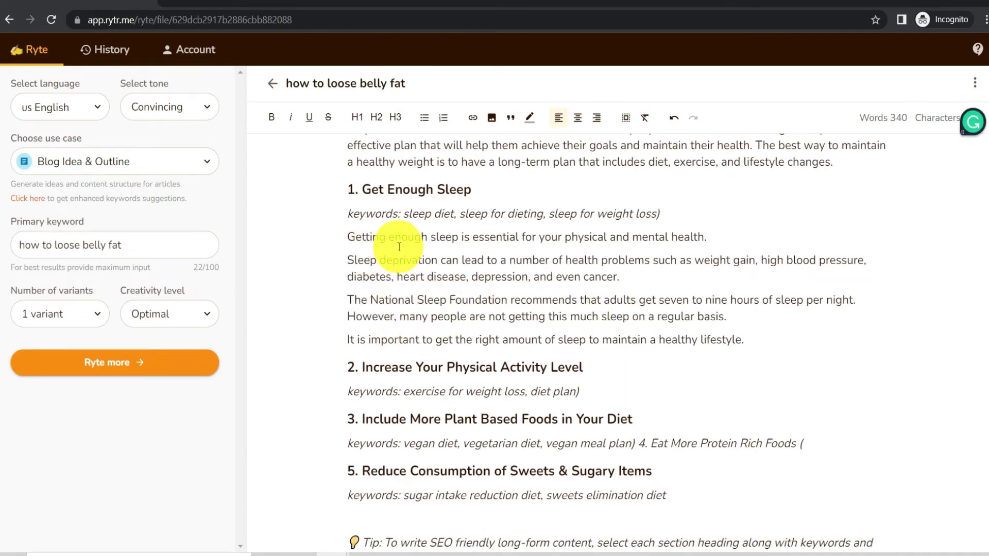
click(747, 335)
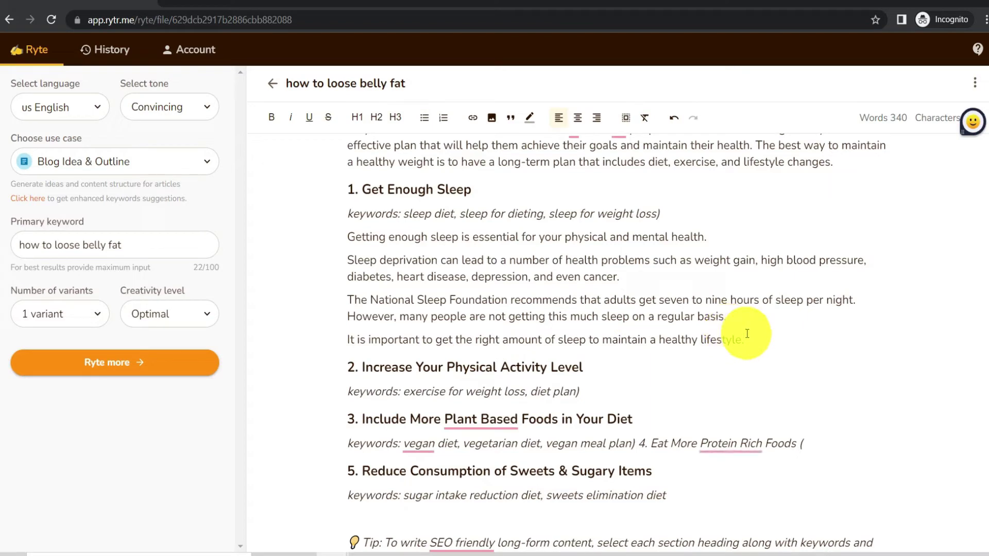
scroll(747, 333, down, 1)
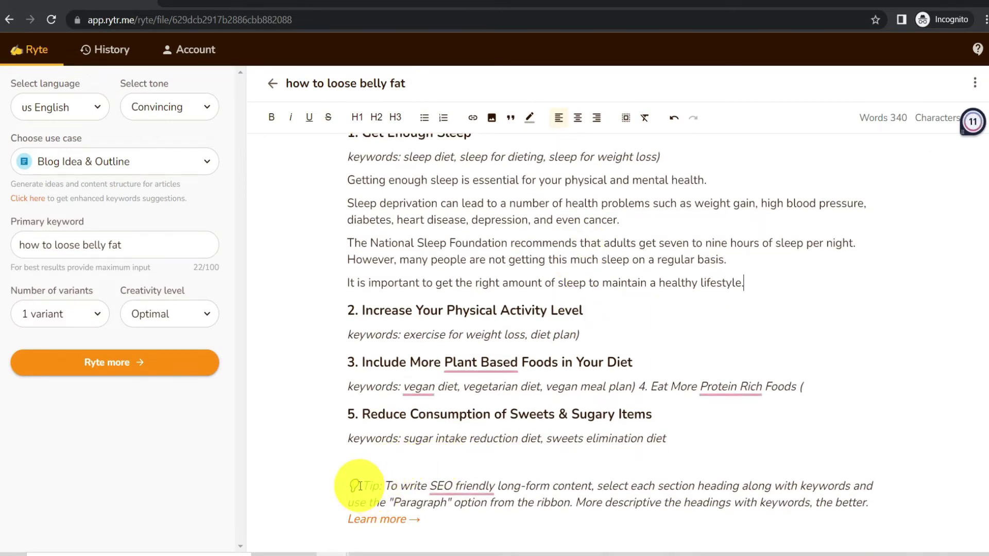
drag(361, 486, 381, 485)
click(382, 486)
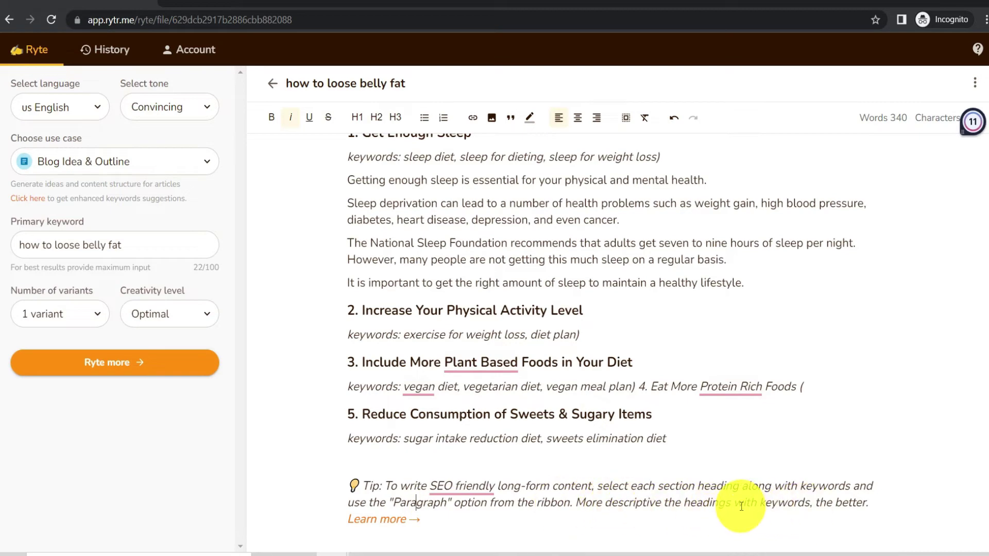
Step: Try to generate a paragraph from the "2. Increase Your Physical Activity Level" heading together with its keywords line
scroll(563, 447, up, 3)
scroll(600, 398, down, 1)
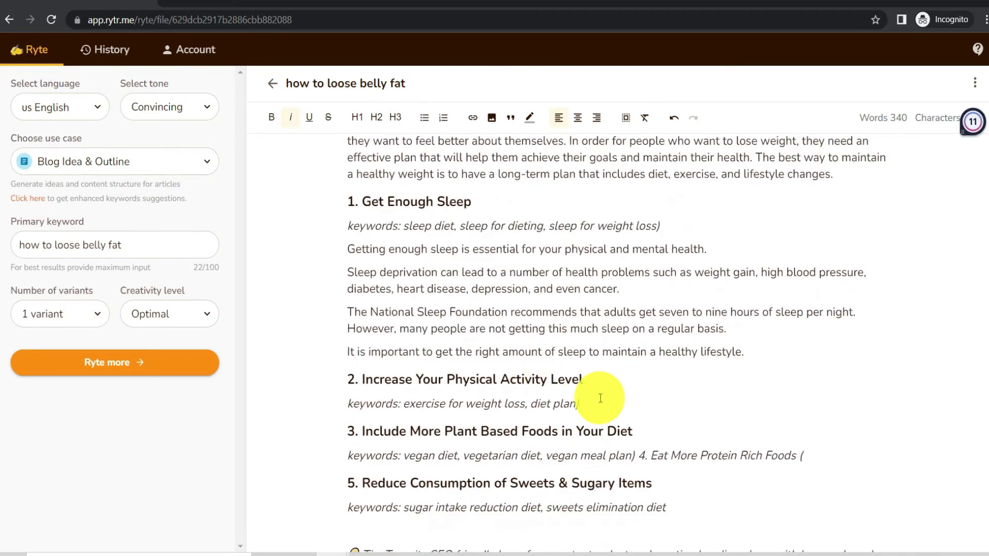
drag(600, 405, 348, 379)
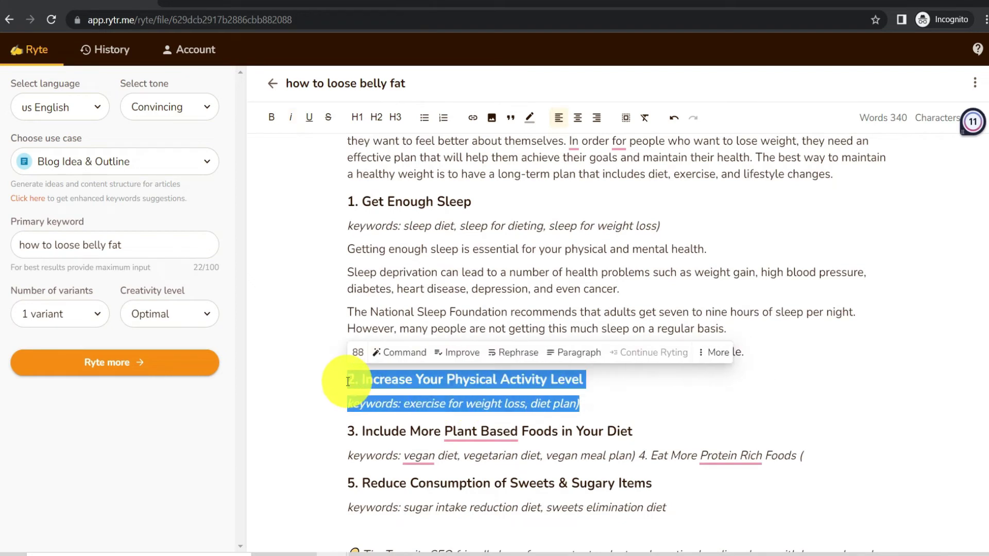
click(569, 359)
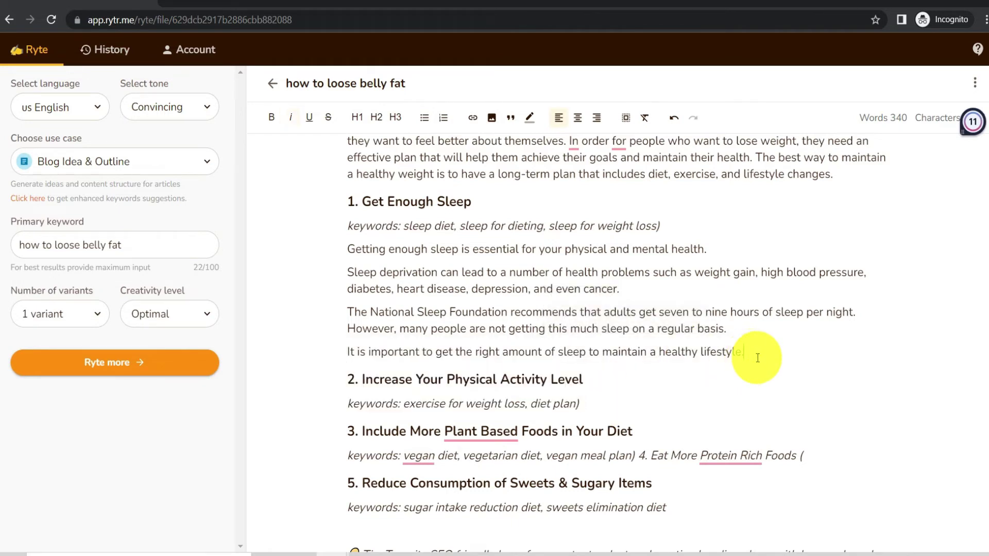
Step: Rephrase the closing sentence of the "1. Get Enough Sleep" section about getting the right amount of sleep
drag(759, 359, 340, 252)
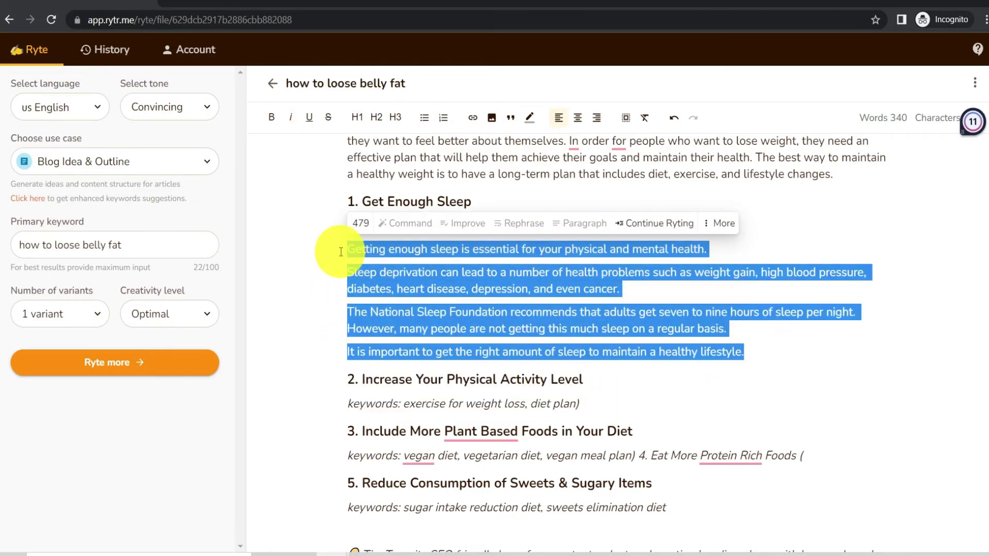
click(517, 225)
triple_click(671, 284)
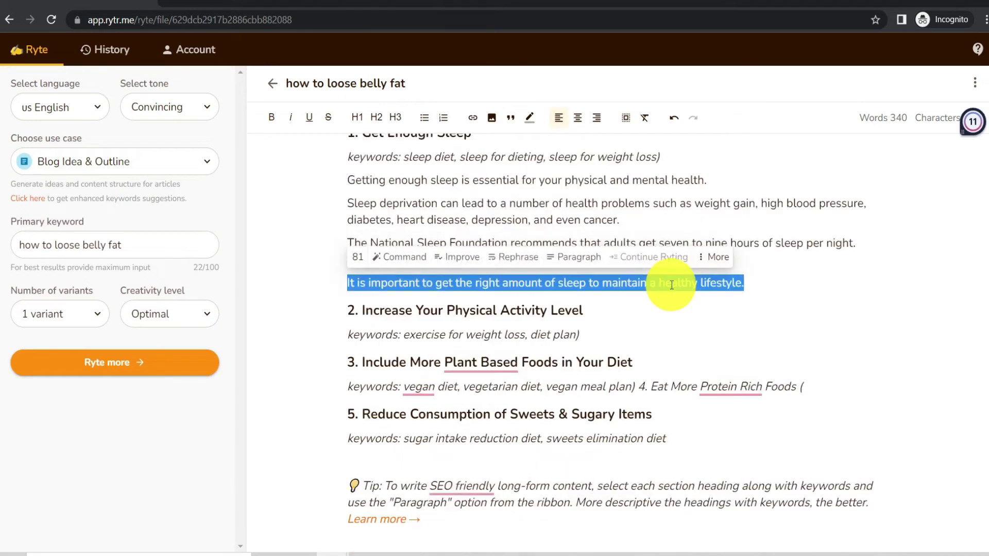
click(504, 261)
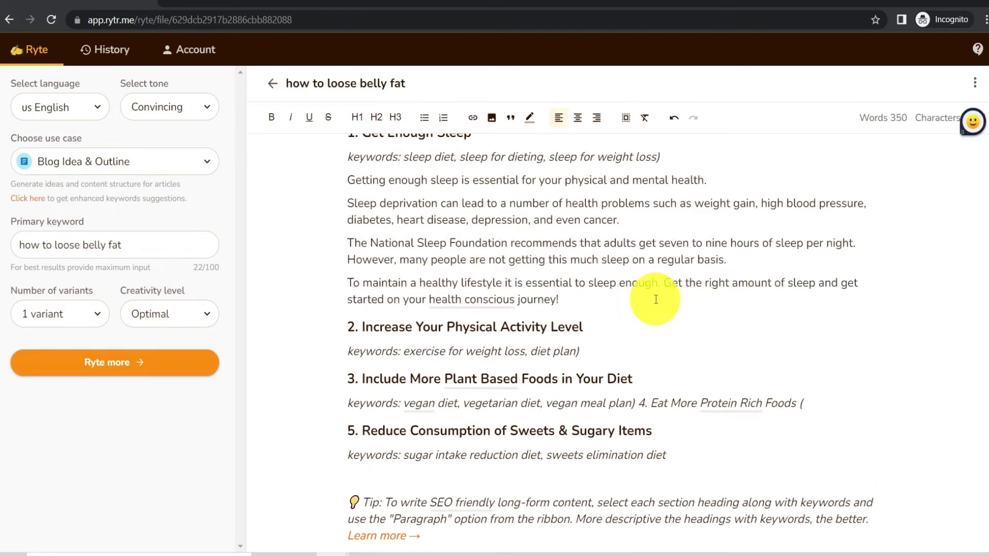
Step: Generate a paragraph from the "2. Increase Your Physical Activity Level" heading together with its keywords line
drag(656, 298, 581, 351)
click(573, 291)
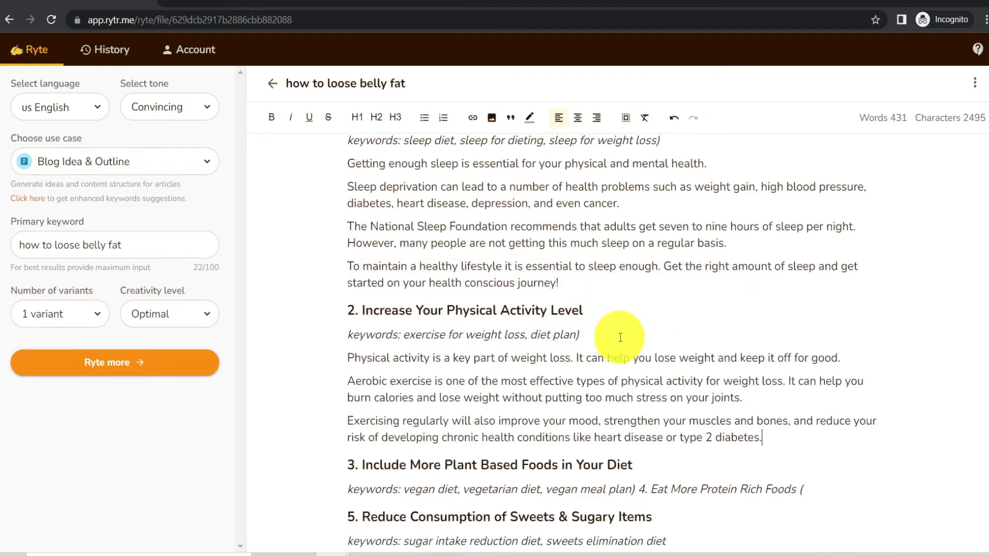
scroll(593, 319, down, 1)
scroll(530, 330, up, 1)
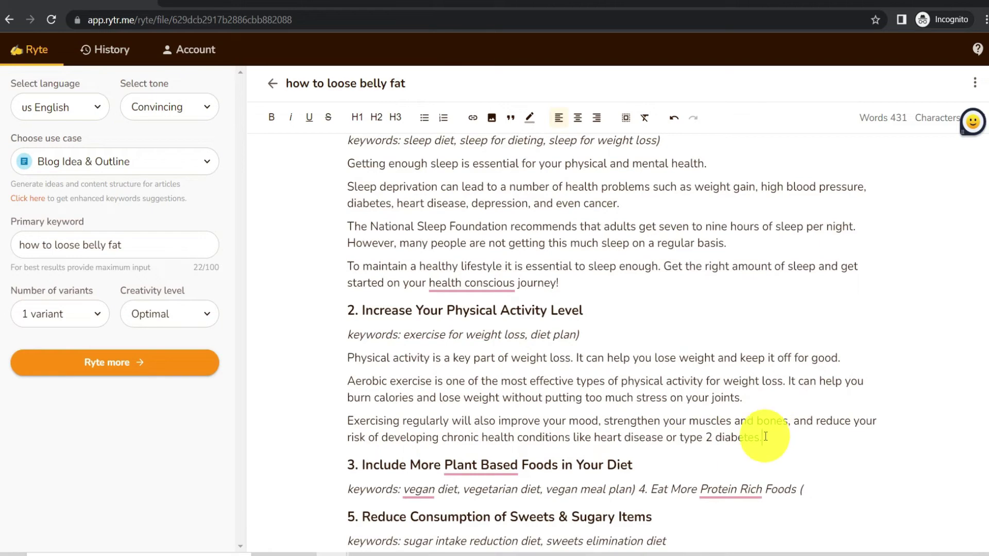
Step: Merge the physical activity paragraphs into one and generate text from the "3. Include More Plant Based Foods in Your Diet" heading and its keywords line
click(597, 342)
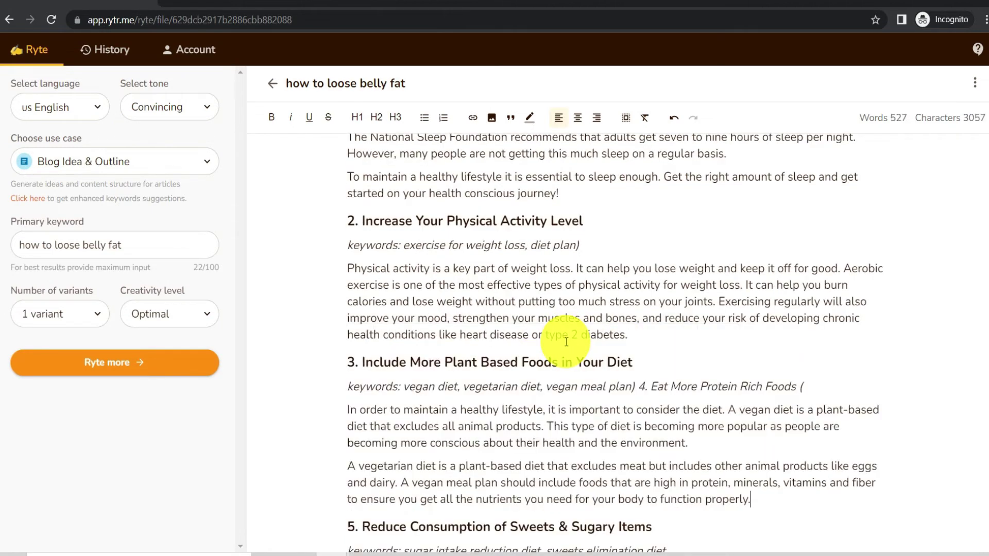
scroll(542, 420, down, 3)
scroll(457, 415, up, 7)
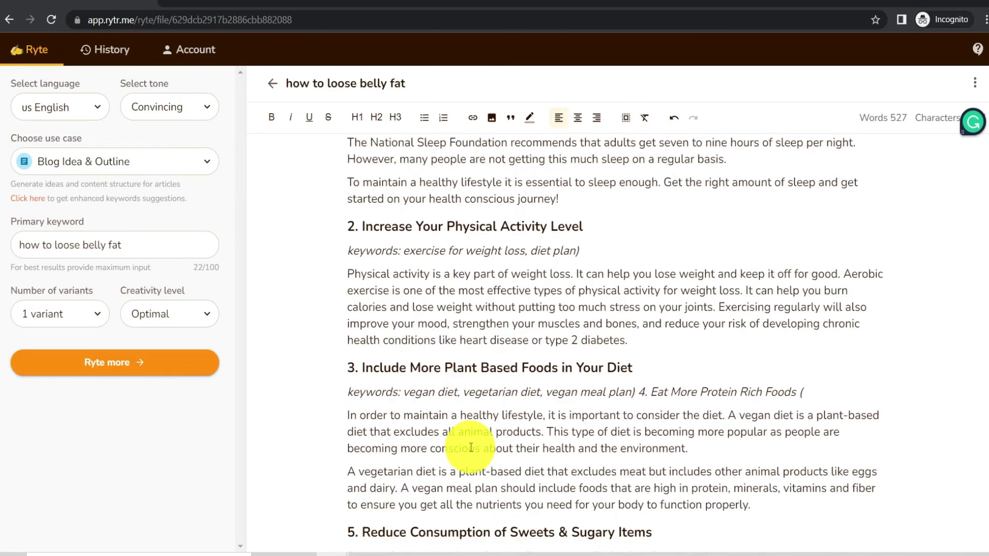
scroll(452, 254, up, 3)
scroll(452, 268, down, 13)
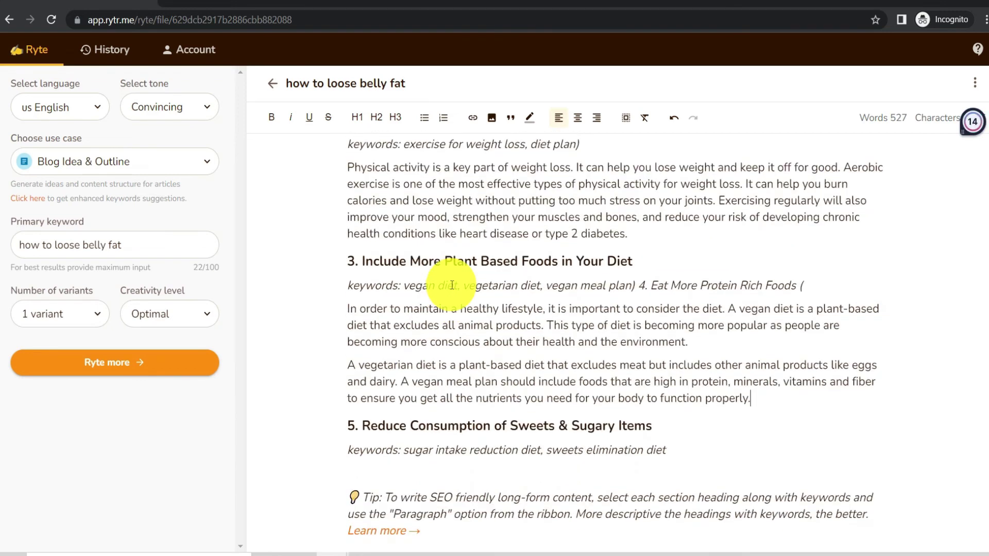
scroll(453, 284, up, 9)
scroll(452, 285, up, 3)
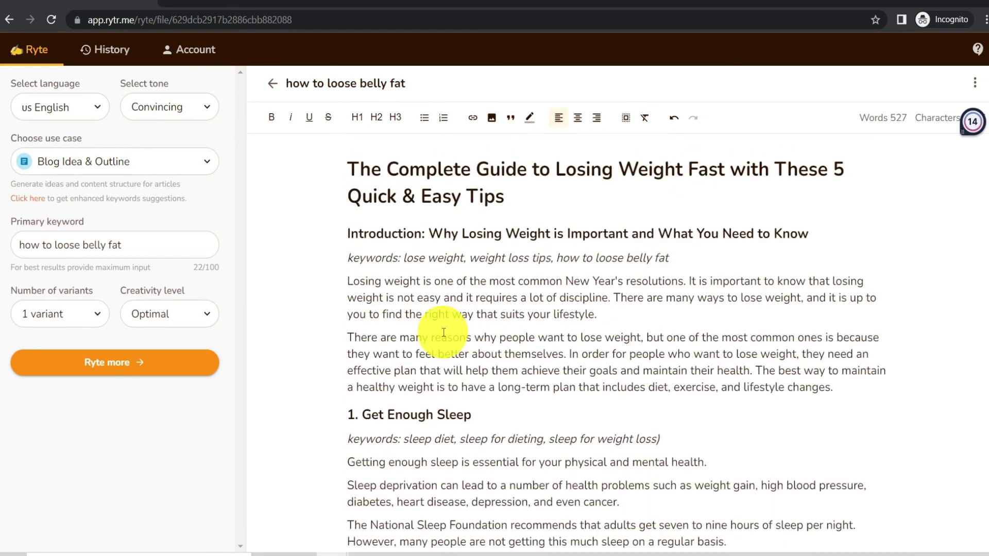
Step: Examine the input forms of the Product Description, Profile Bio and SEO Meta Description use cases
click(165, 171)
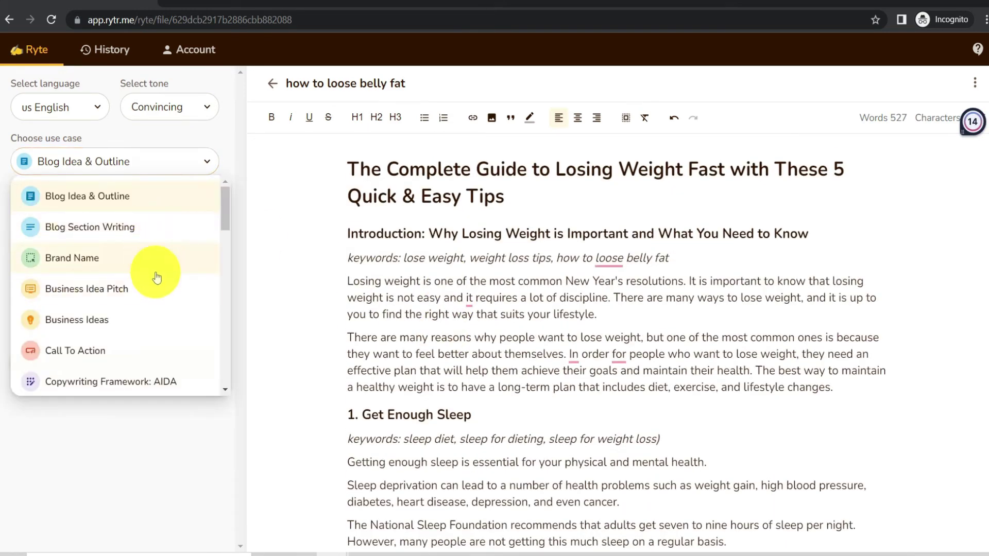
scroll(152, 308, down, 4)
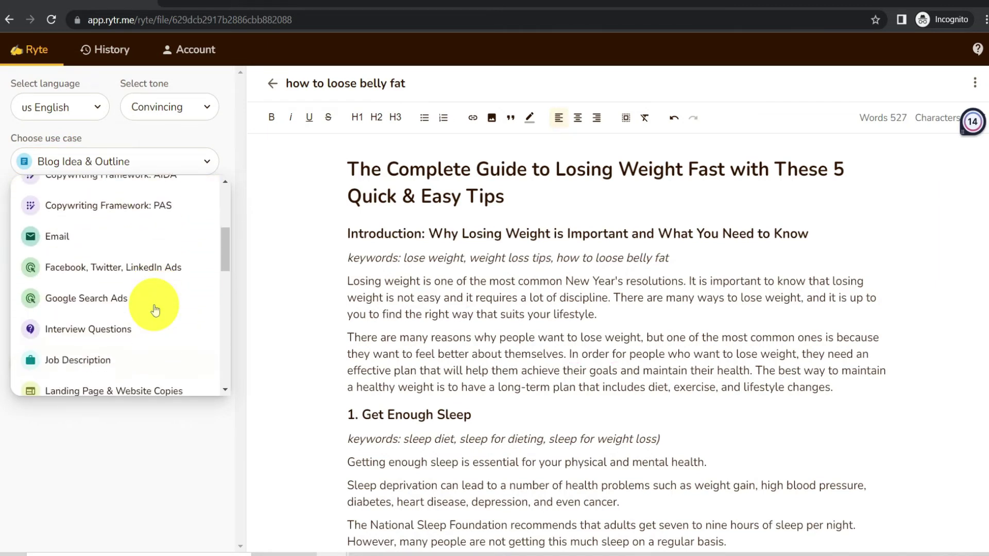
click(125, 238)
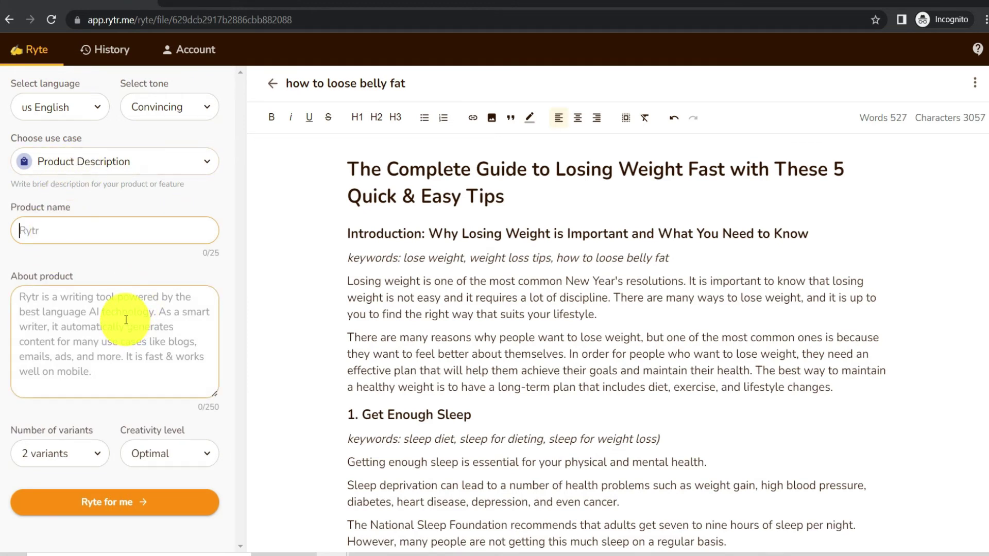
click(99, 159)
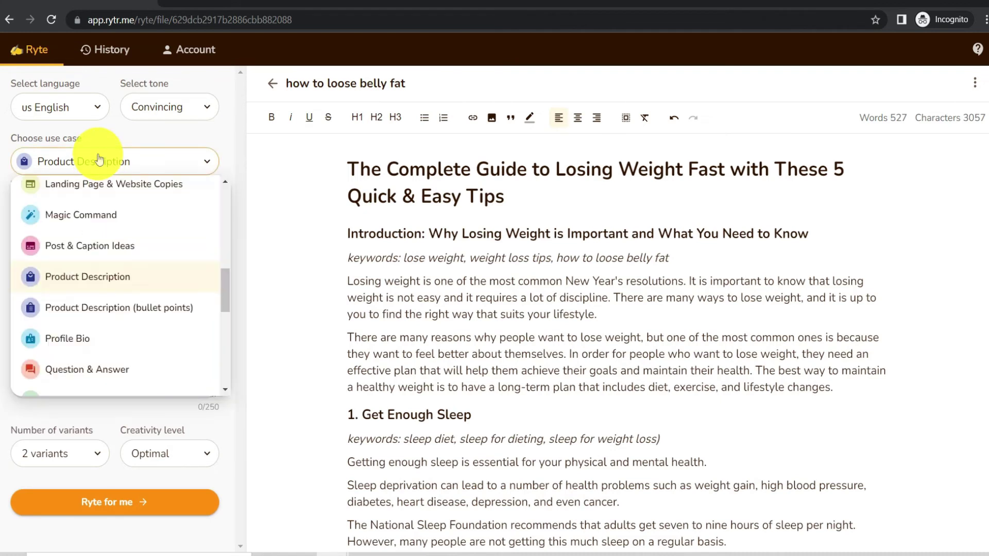
scroll(110, 301, down, 1)
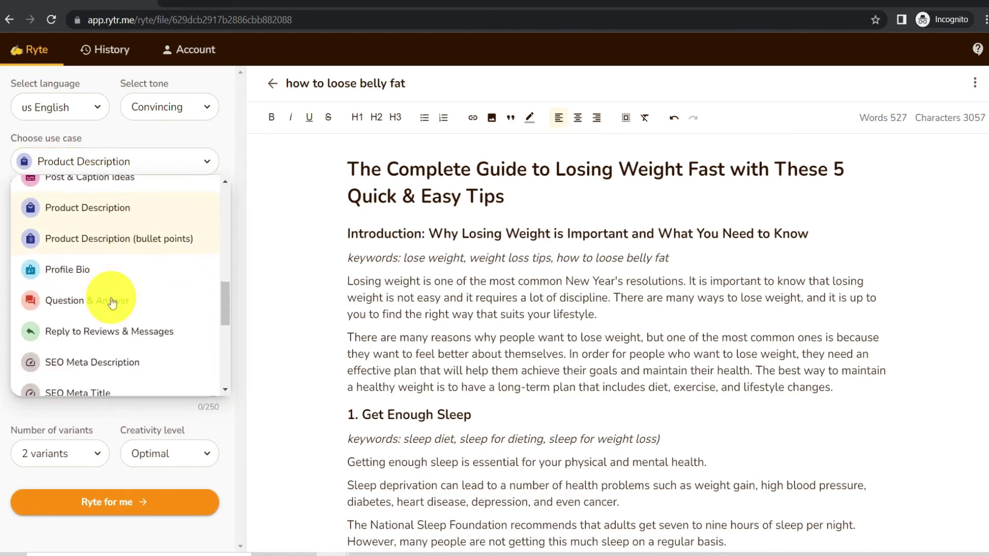
click(113, 271)
click(99, 161)
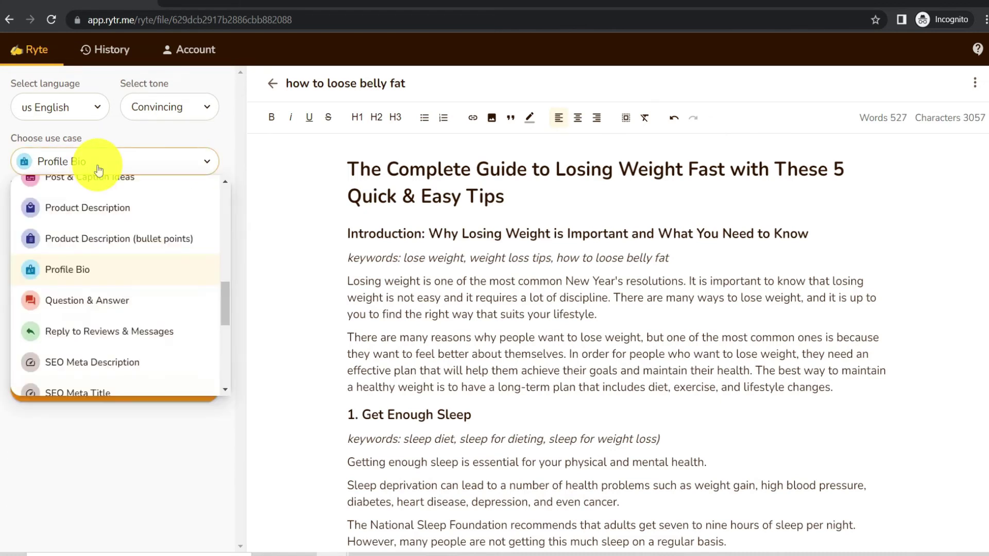
scroll(124, 279, down, 2)
click(124, 293)
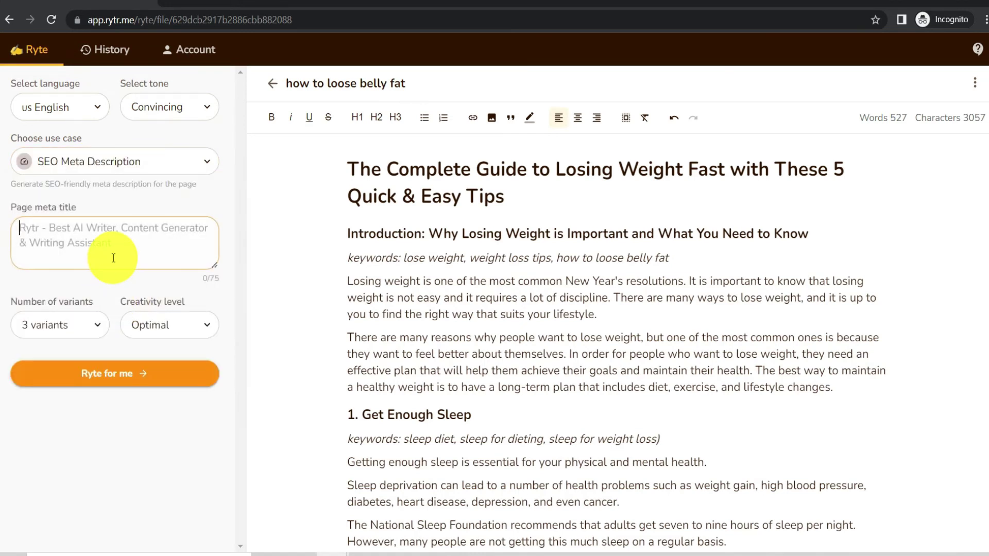
Step: Set the use case to Video Description
click(143, 166)
scroll(133, 263, down, 4)
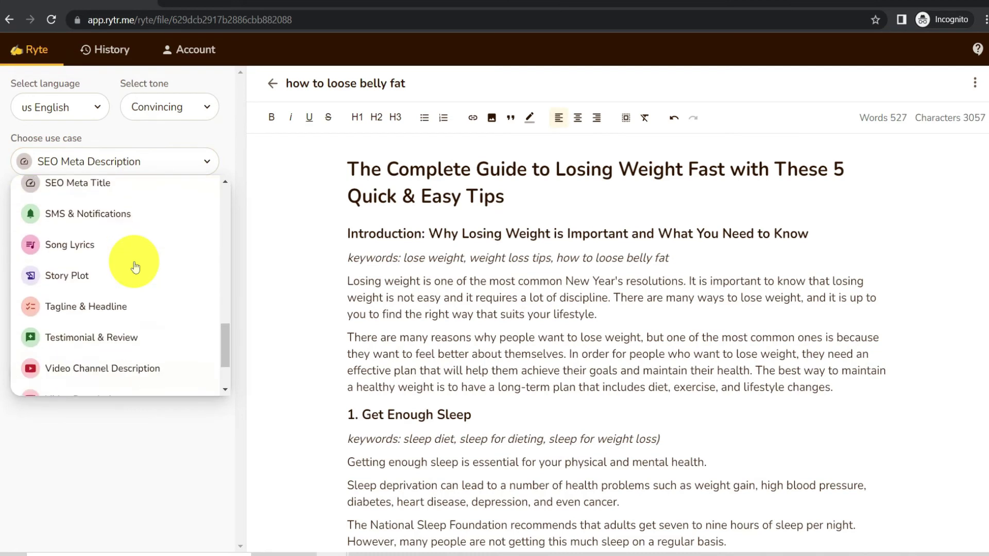
click(119, 333)
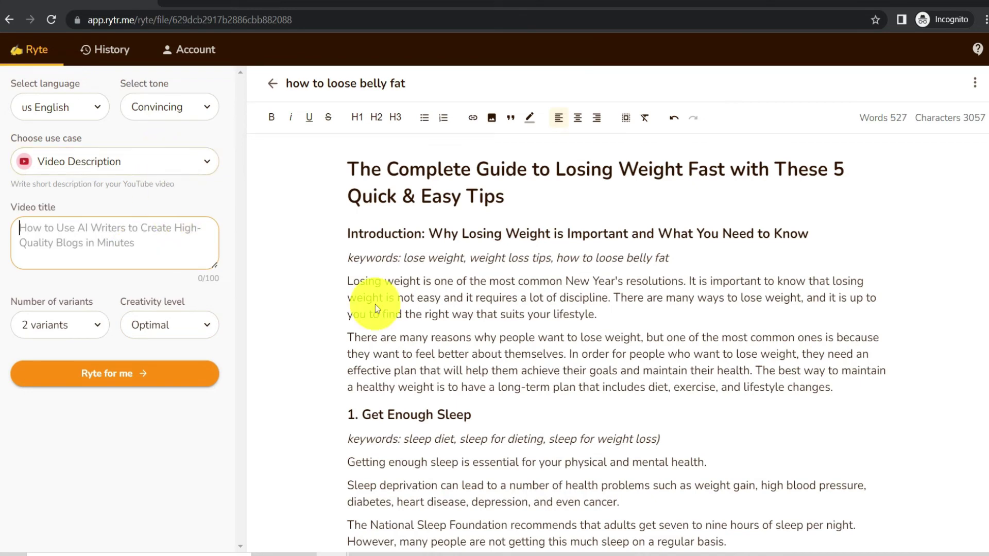
scroll(547, 351, down, 1)
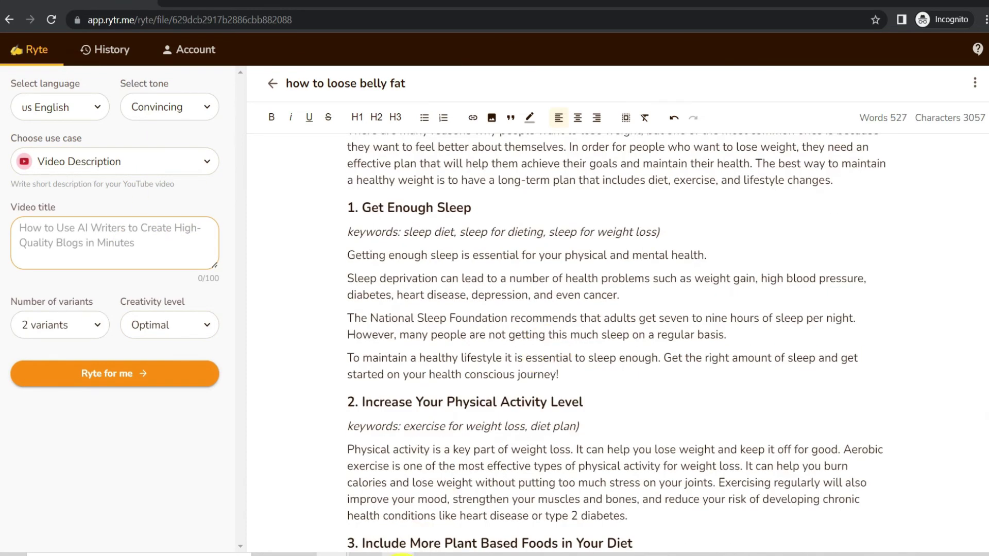